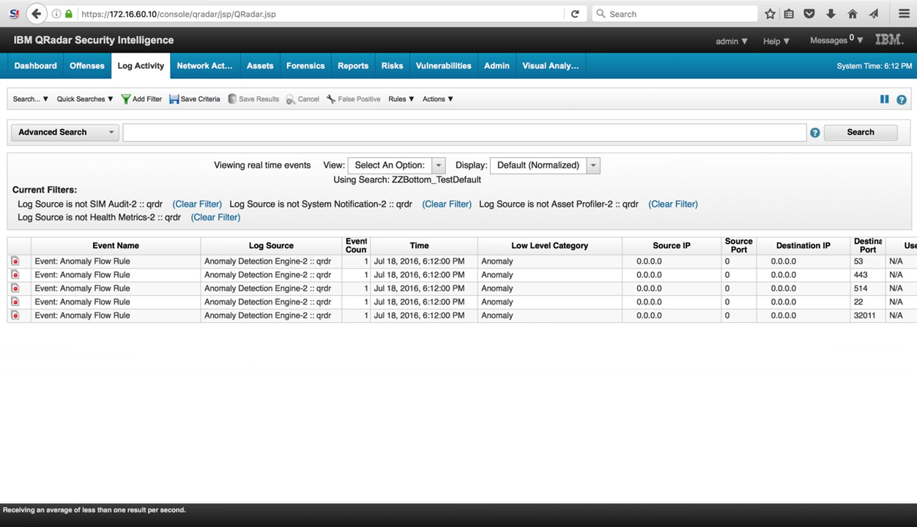
Go to the SSH terminal to list /demo/chrisdemo and print VPN_Log.txt
key("super+Tab")
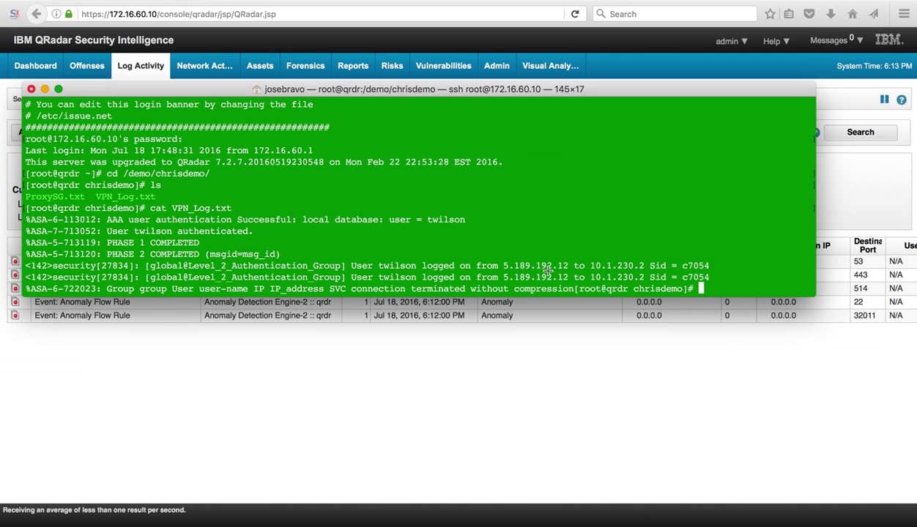
Confirm QRadar shows no offenses yet, then enter ./vpn.sh in the terminal
left_click(86, 66)
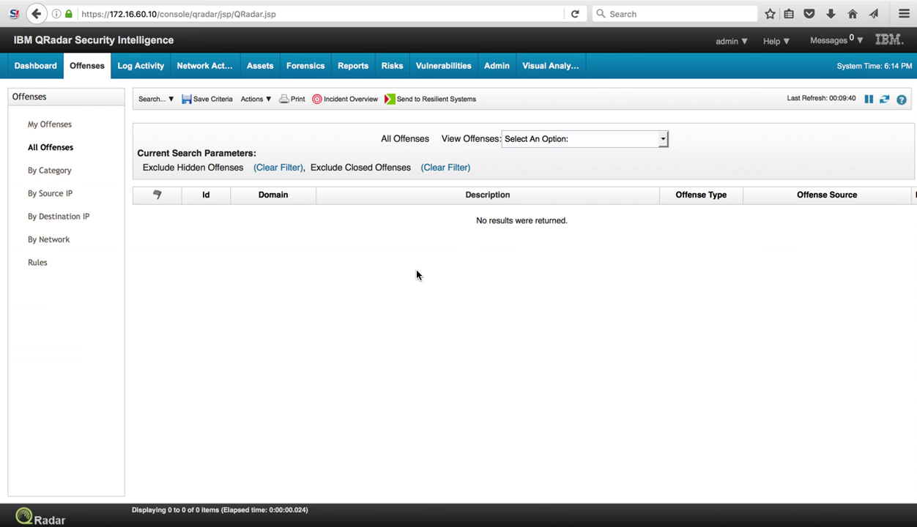
left_click(149, 70)
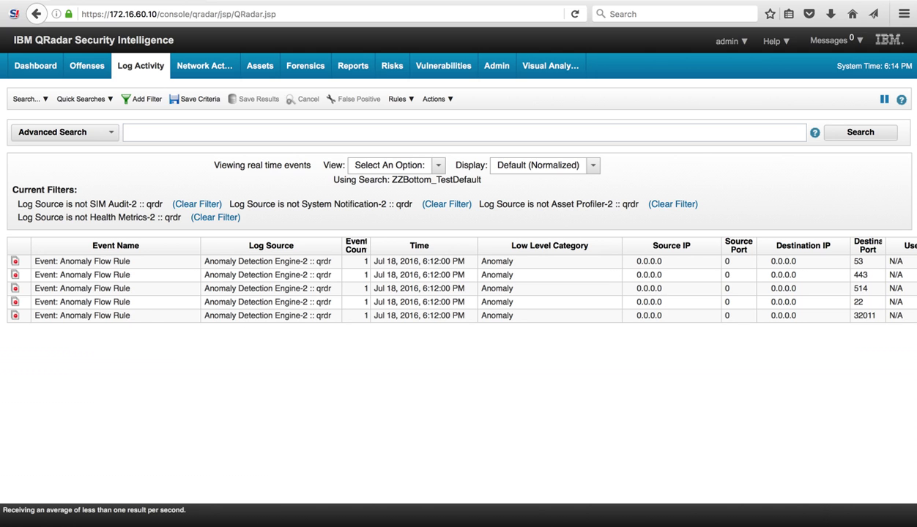
key("super+Tab")
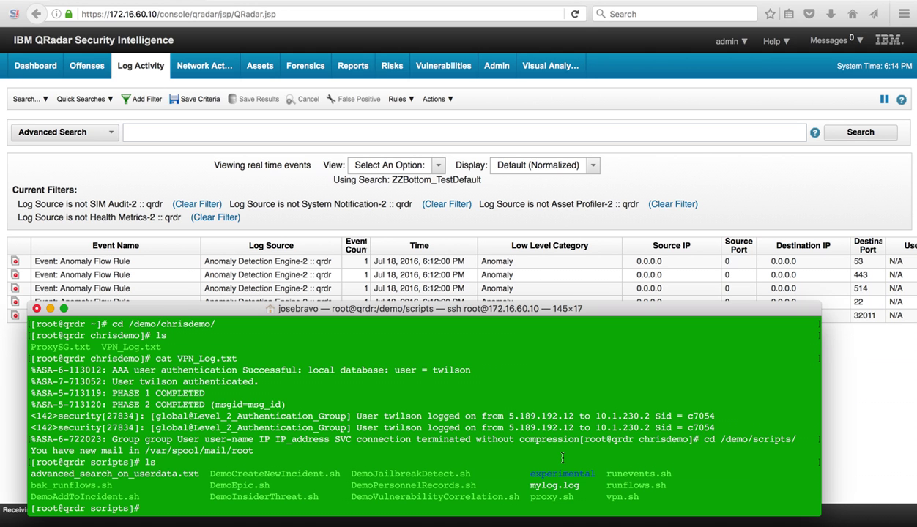
type("./vpn.sh")
Run vpn.sh and watch the replayed 5.189.192.12 VPN events arrive in Log Activity
key("Return")
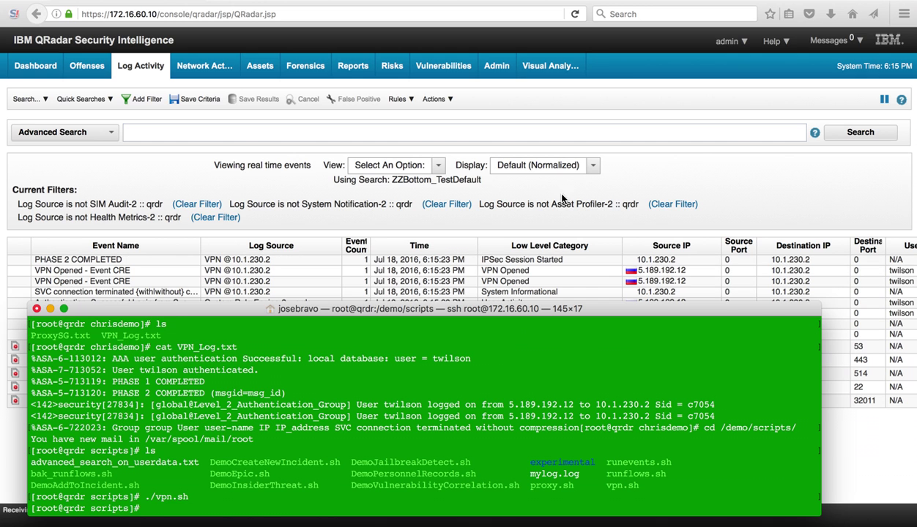
left_click(513, 227)
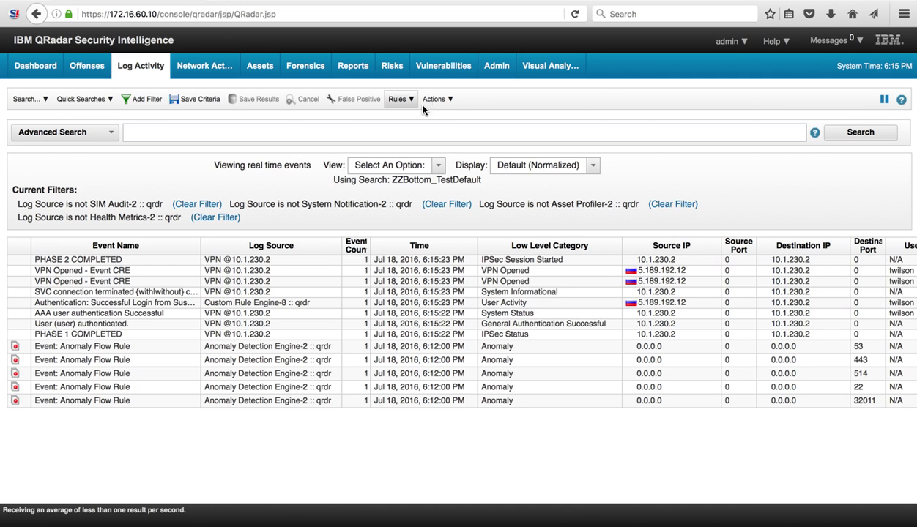
Search the rule list for 'vpn' and open the RemoteVPNAccess rule
left_click(391, 100)
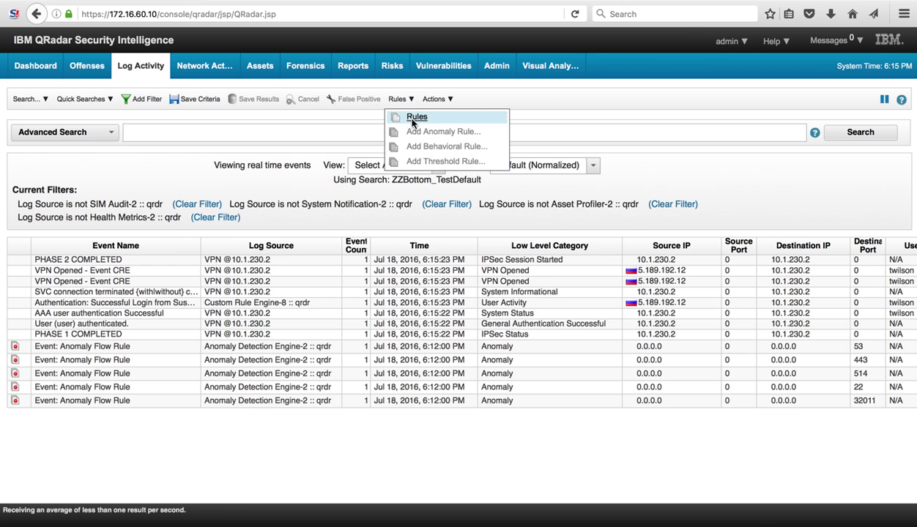
left_click(412, 118)
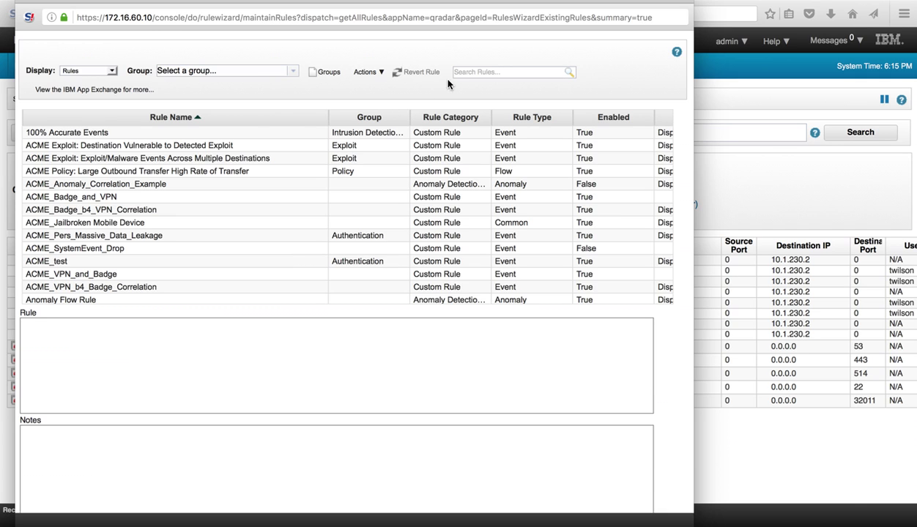
left_click(481, 72)
type("vpn")
key("Return")
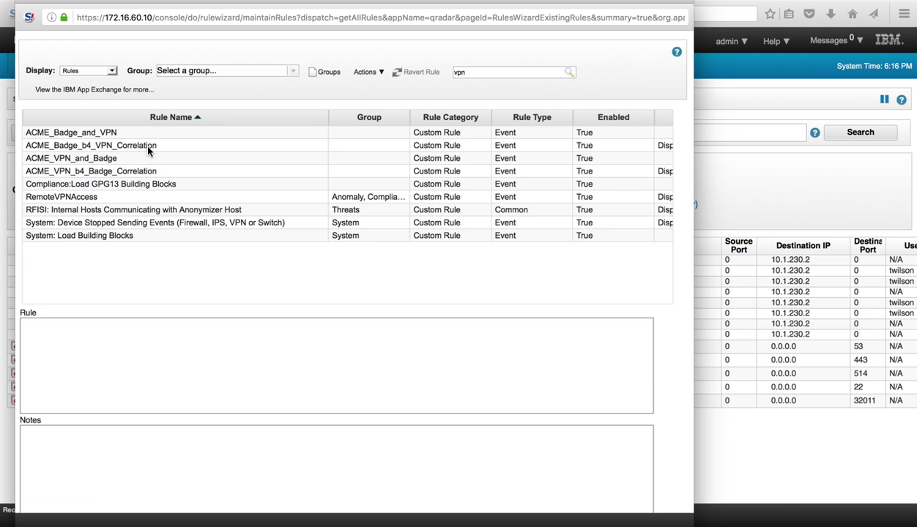
double_click(90, 198)
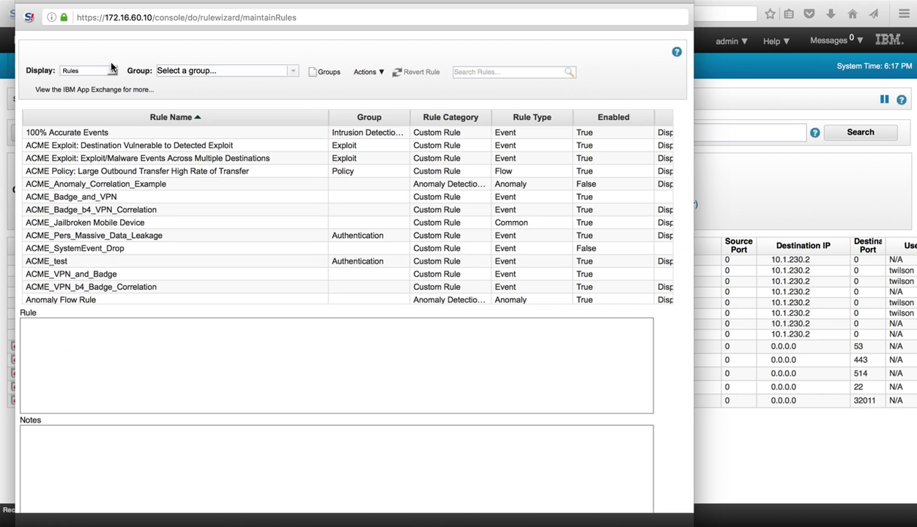
Filter building blocks by 'countries', open Countries/Regions with no Remote Access, then close it unsaved
left_click(112, 70)
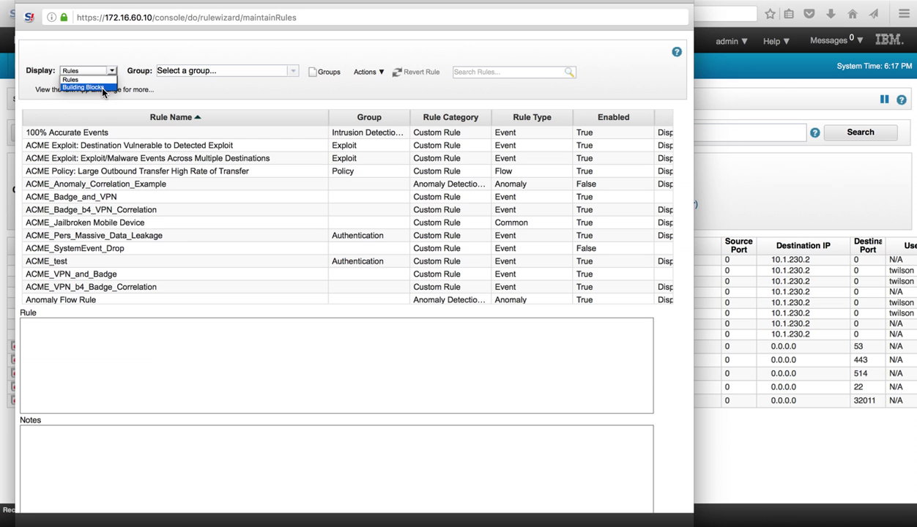
left_click(99, 85)
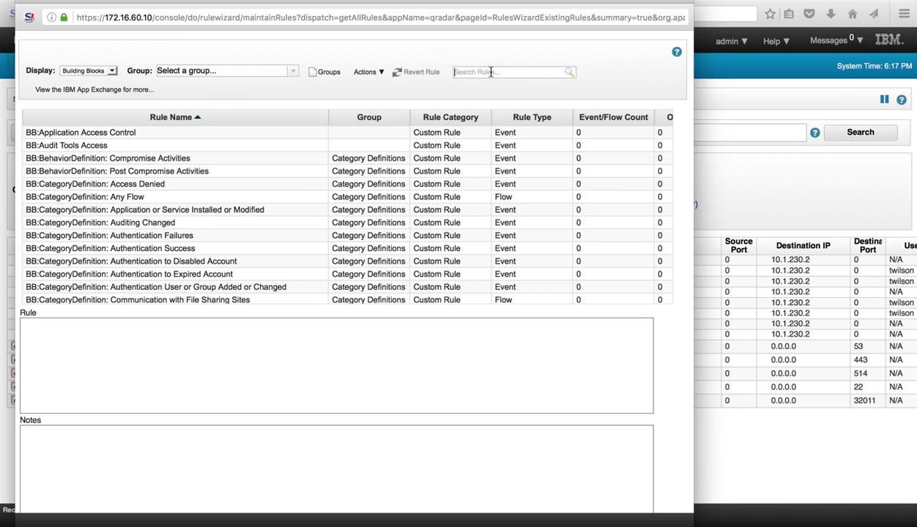
type("co")
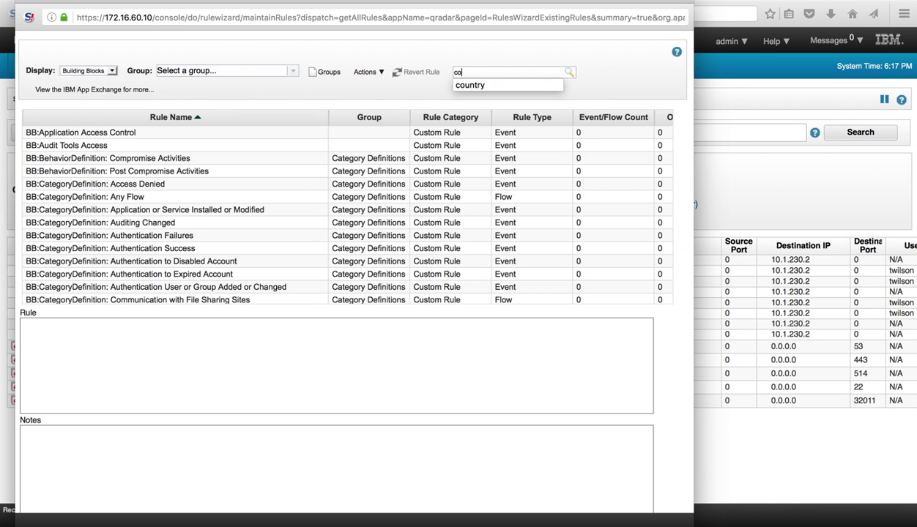
type("untries")
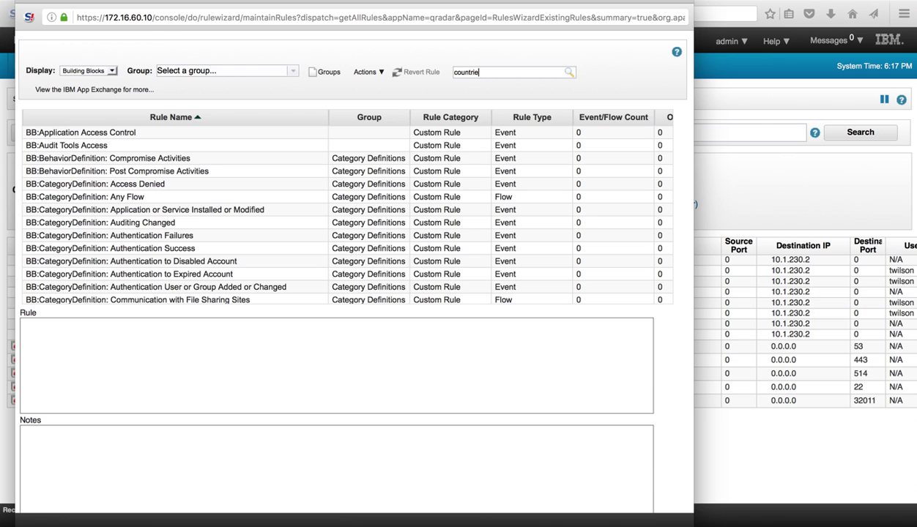
left_click(571, 72)
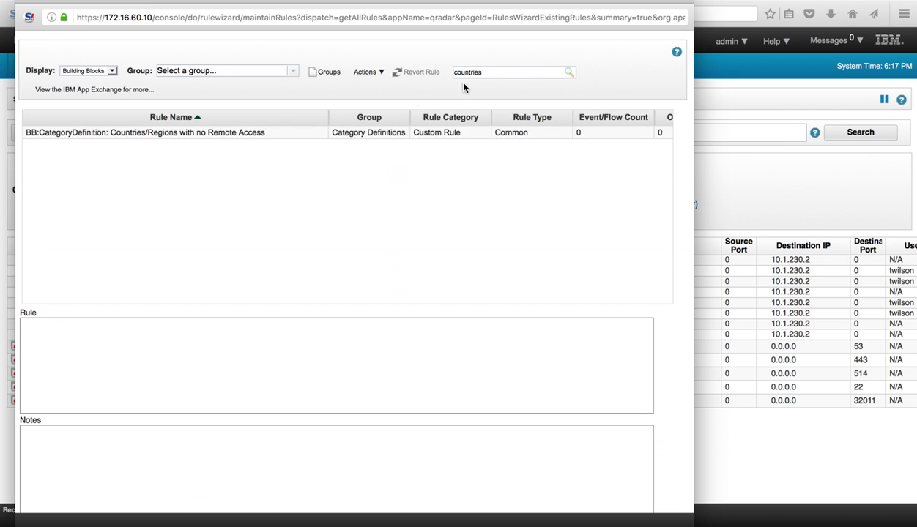
double_click(235, 132)
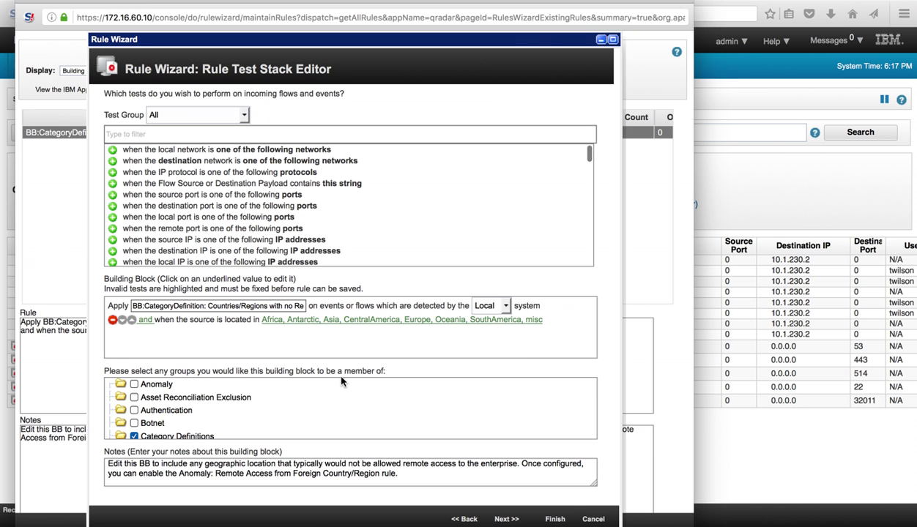
left_click(591, 519)
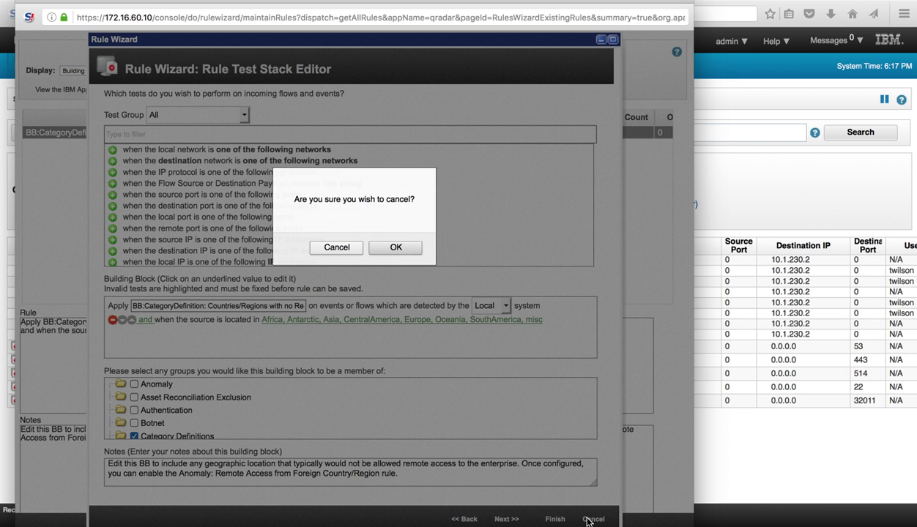
left_click(391, 246)
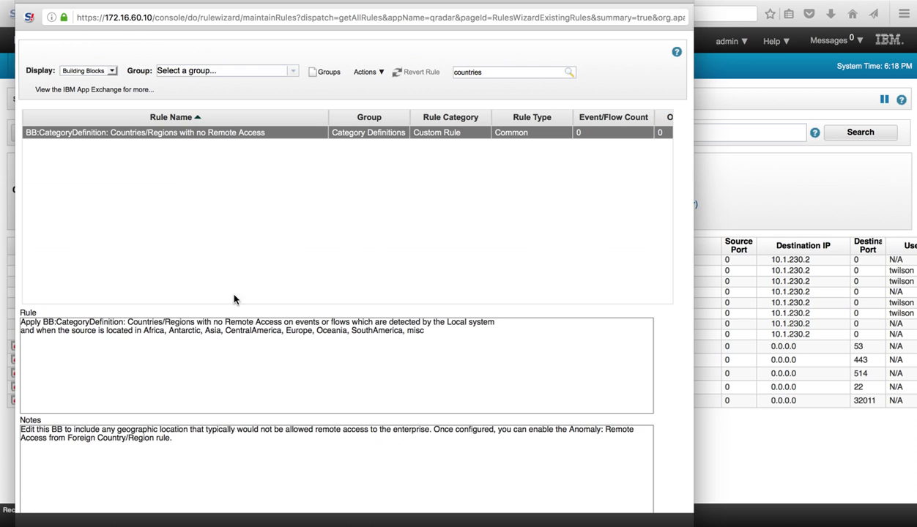
Verify Europe's RussianFederation appears in the building block's no-remote-access locations, then cancel
double_click(235, 134)
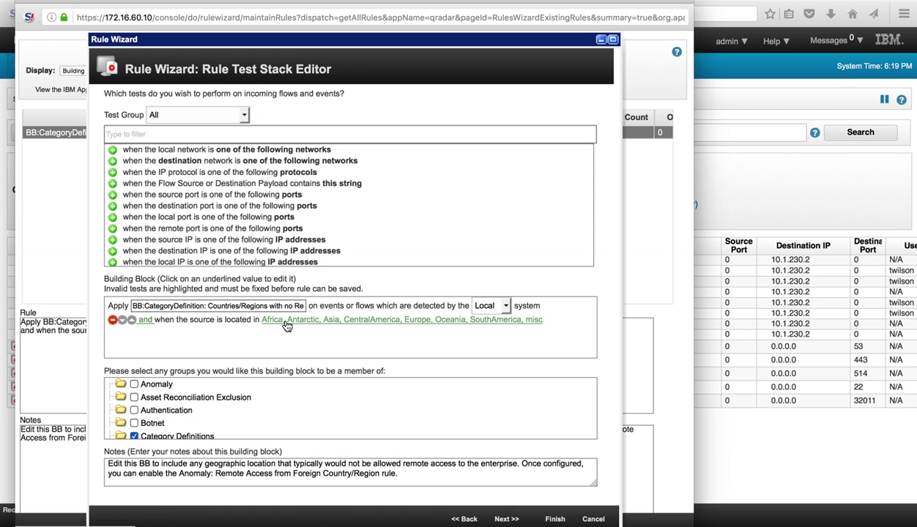
left_click(410, 320)
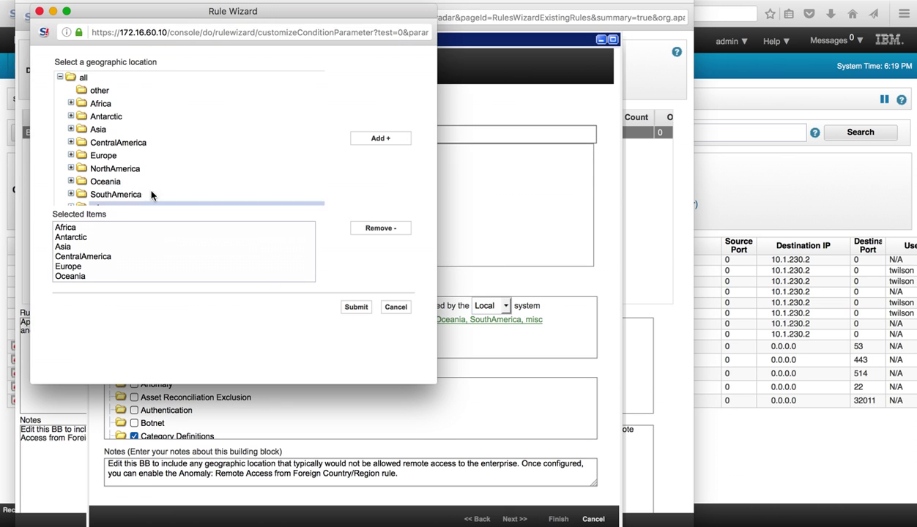
scroll(159, 156, "down", 1)
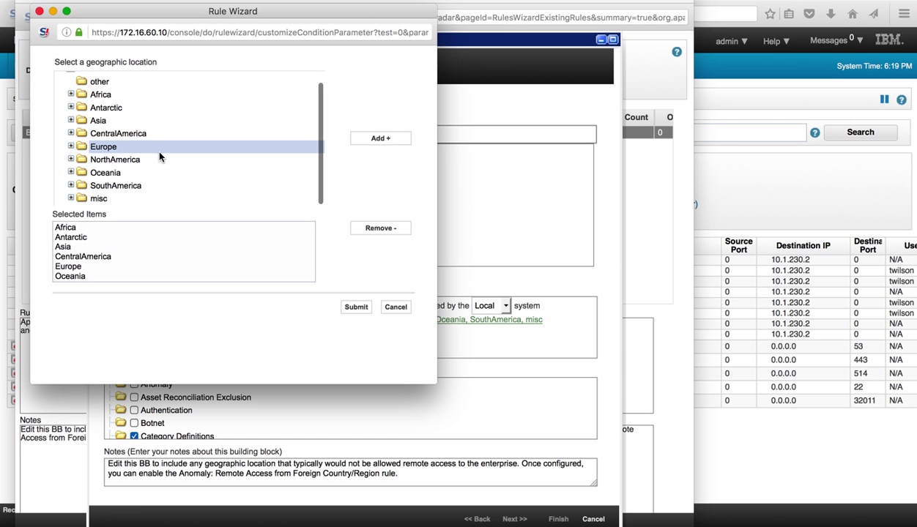
scroll(160, 156, "up", 1)
scroll(160, 155, "down", 1)
scroll(160, 156, "up", 1)
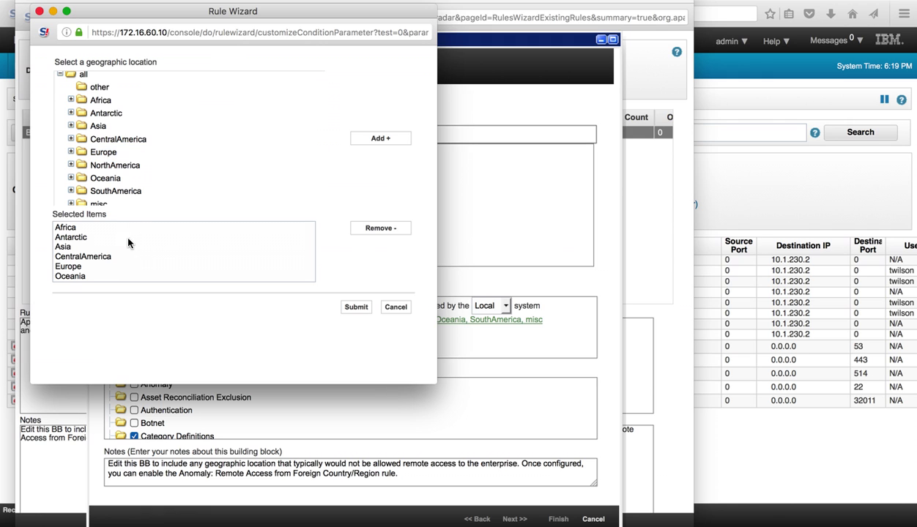
double_click(122, 153)
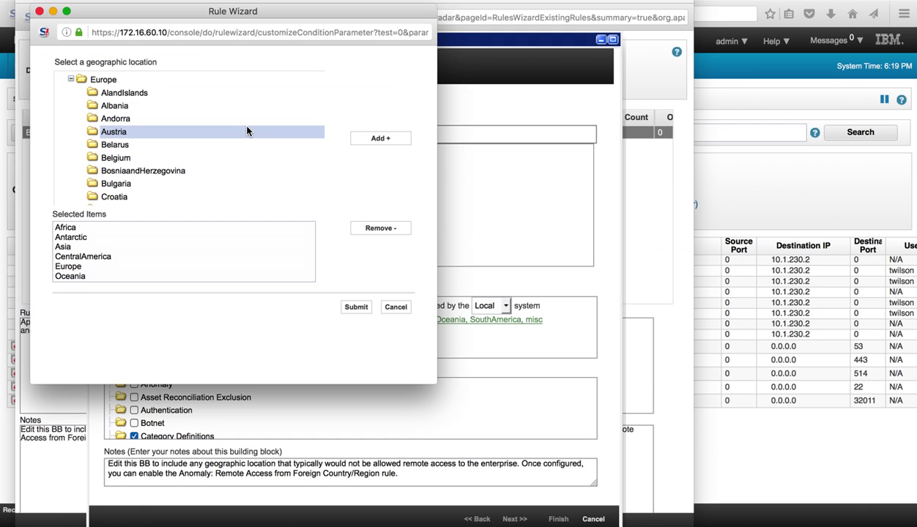
scroll(220, 136, "down", 5)
left_click(178, 144)
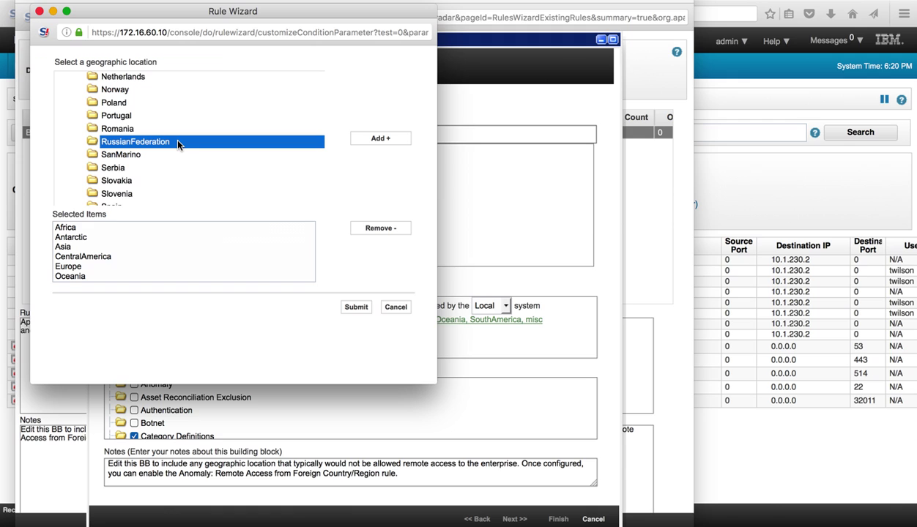
left_click(396, 307)
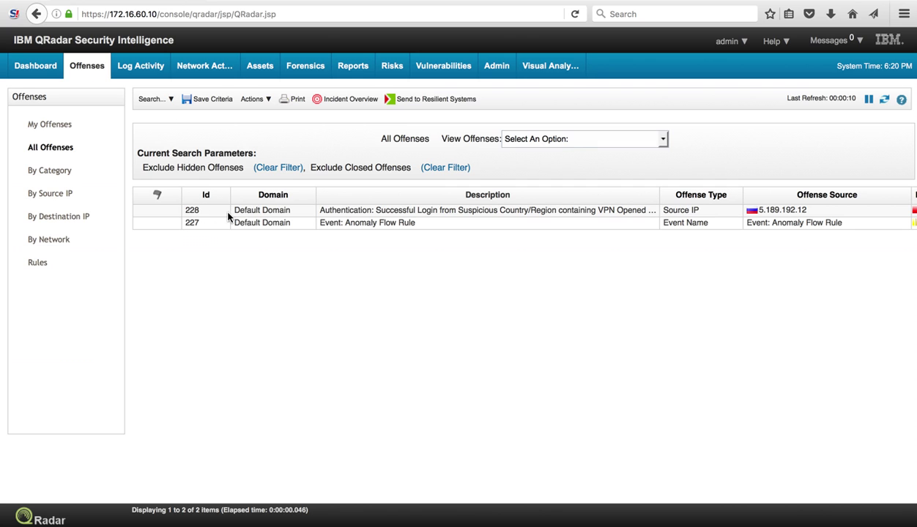
Review offense 228's summary and list its contributing rules, showing RemoteVPNAccess with 3 events
double_click(252, 213)
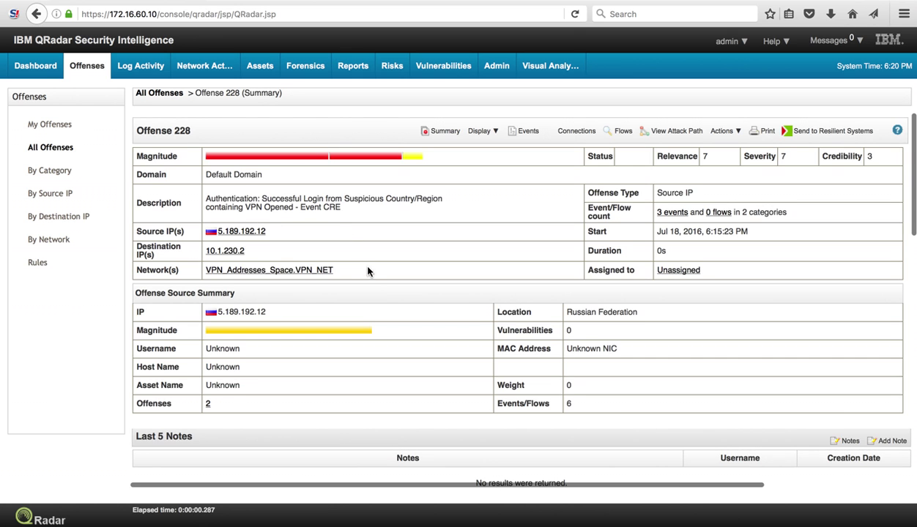
scroll(372, 276, "down", 5)
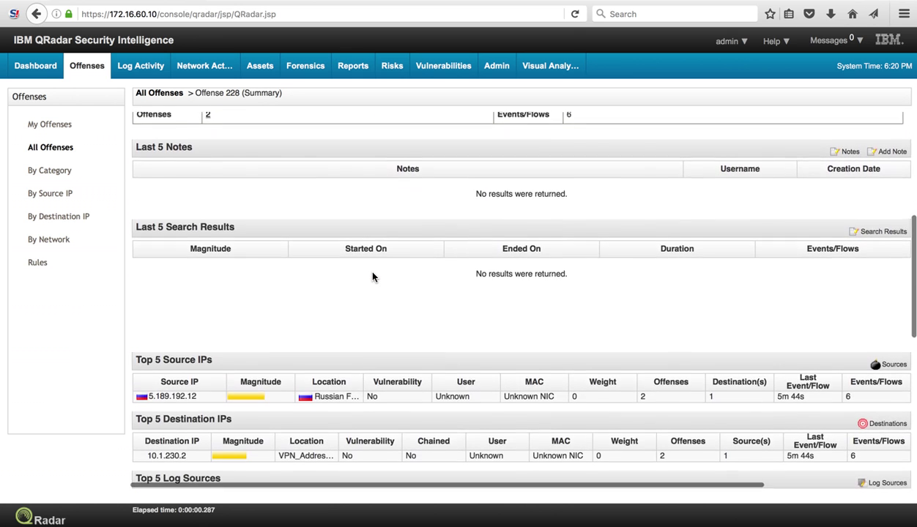
scroll(372, 276, "down", 2)
scroll(372, 276, "up", 2)
scroll(372, 276, "up", 5)
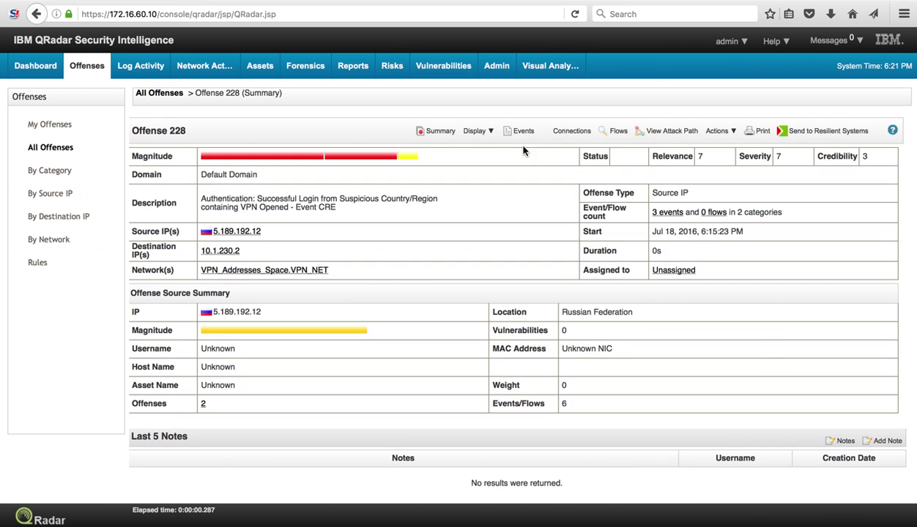
left_click(476, 130)
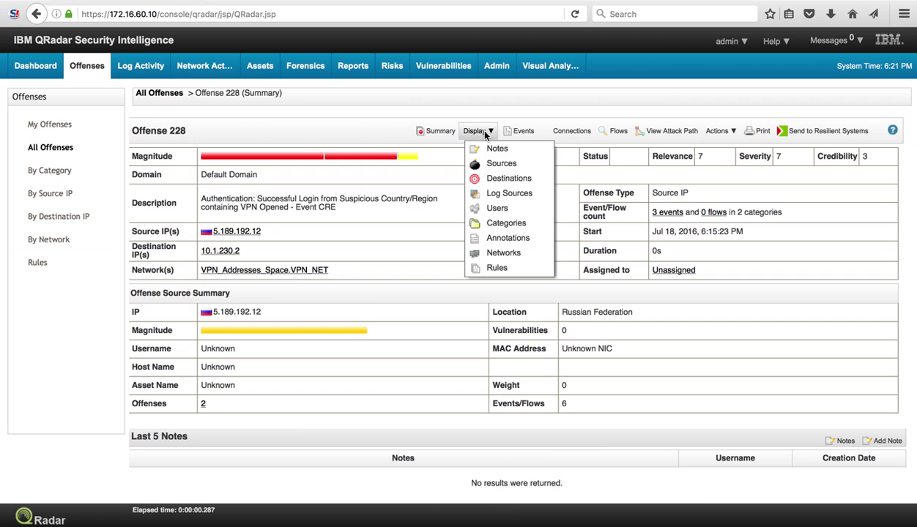
left_click(496, 268)
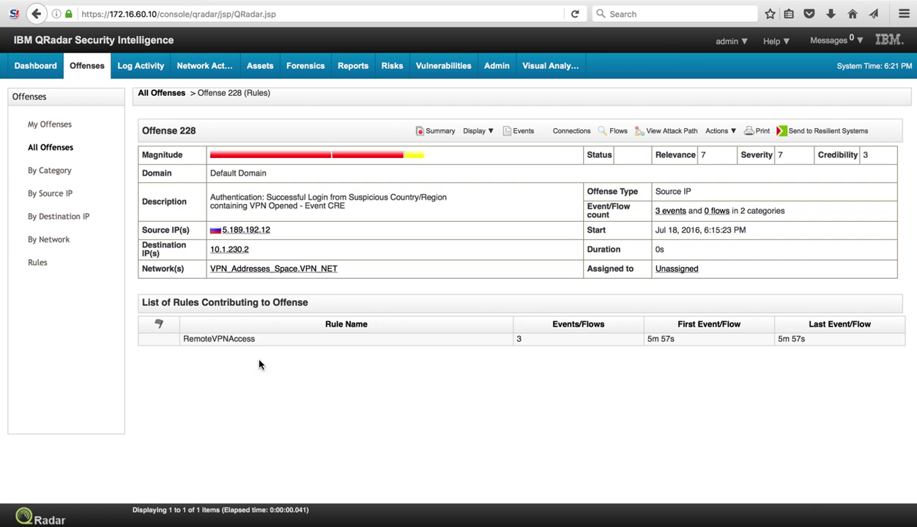
Open a VPN Opened event from offense 228 and highlight its 5.189.192.12 login payload
left_click(671, 212)
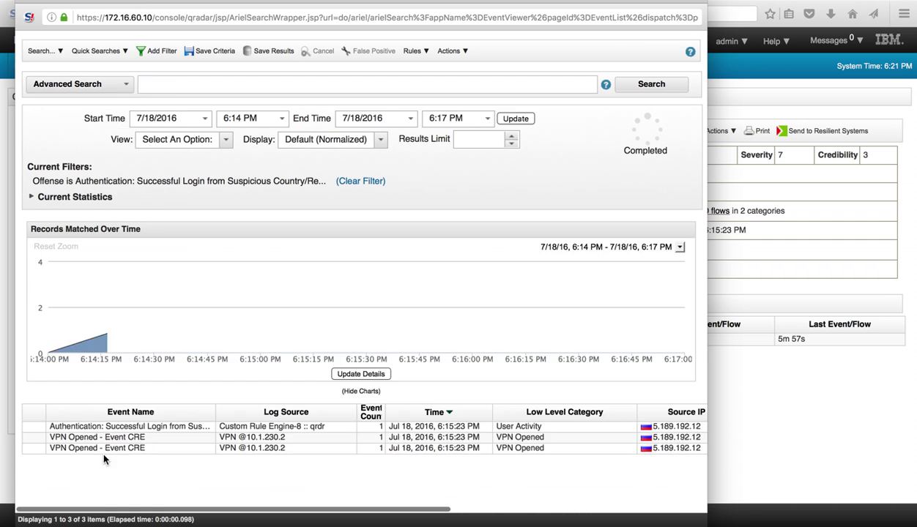
left_click(103, 436)
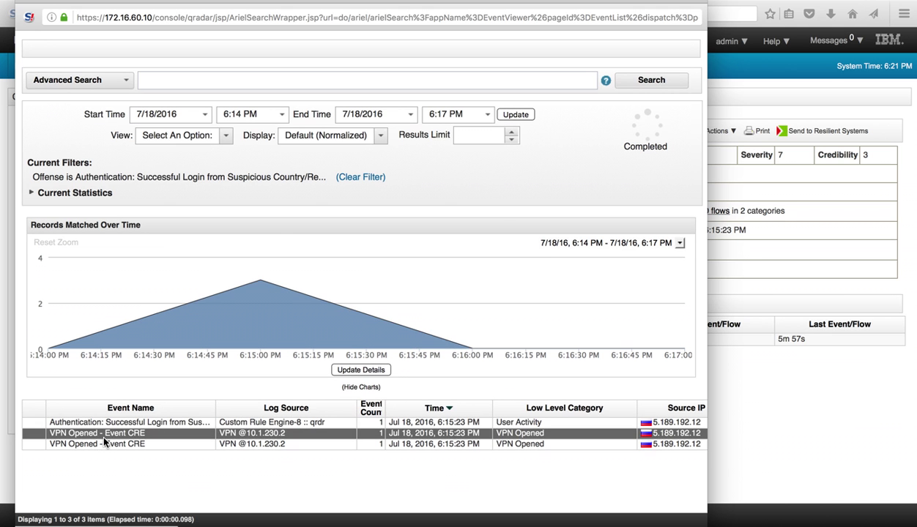
double_click(104, 438)
scroll(191, 375, "down", 5)
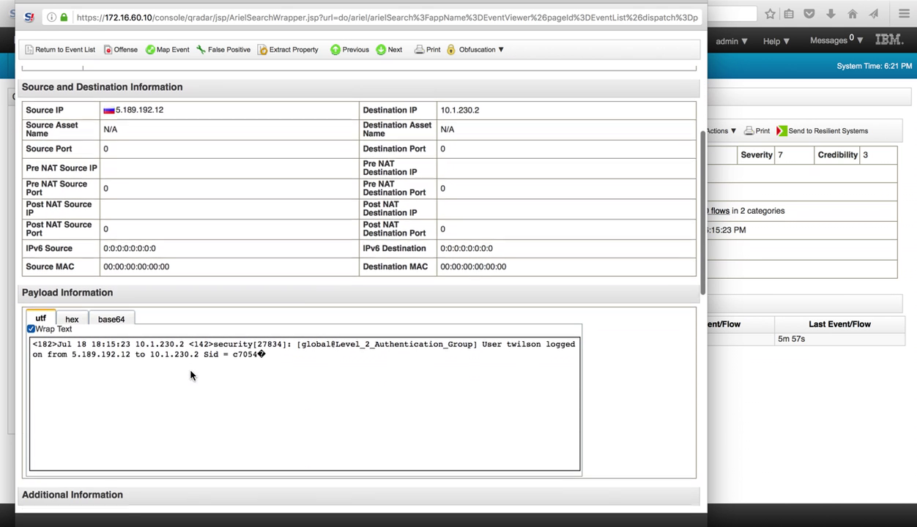
left_click_drag(264, 337, 41, 330)
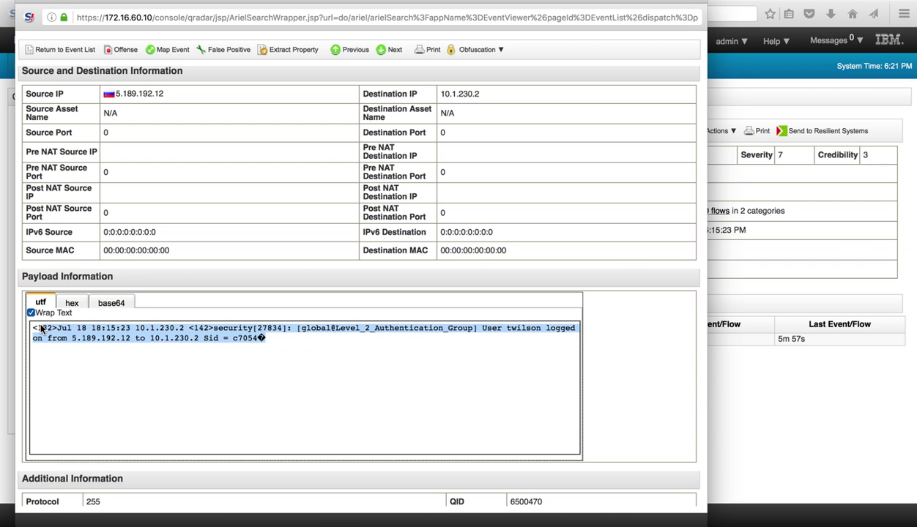